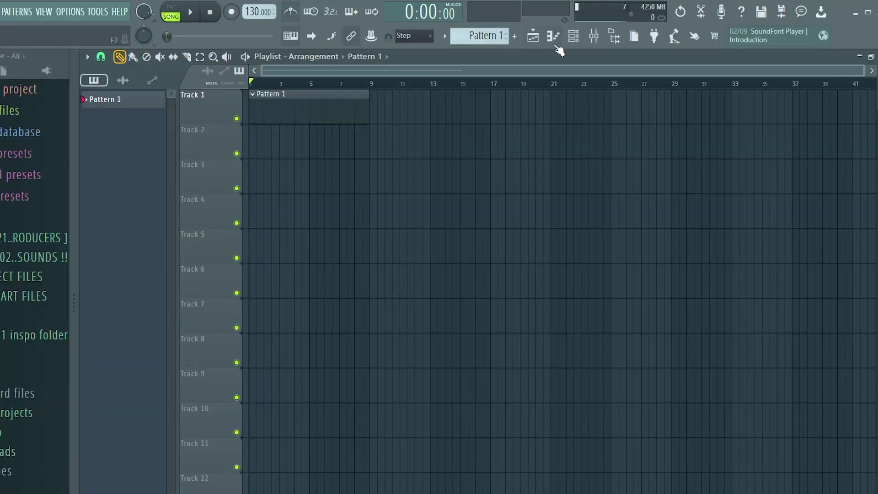
Show the channel rack and mixer of the example template, and jump ahead in the melody idea's arrangement.
key(F6)
key(F9)
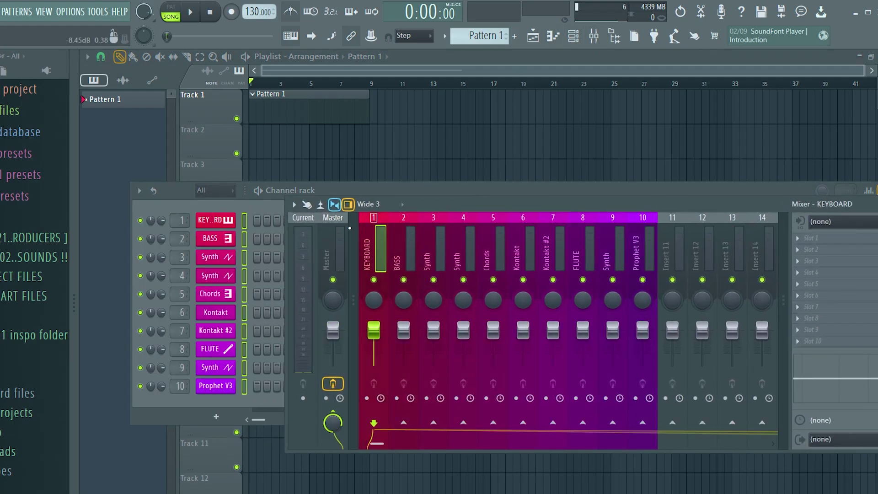
key(F6)
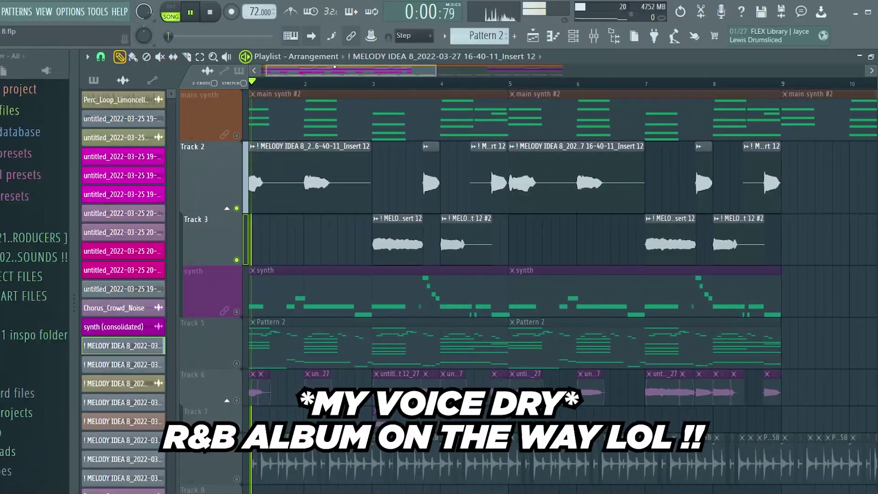
click(313, 85)
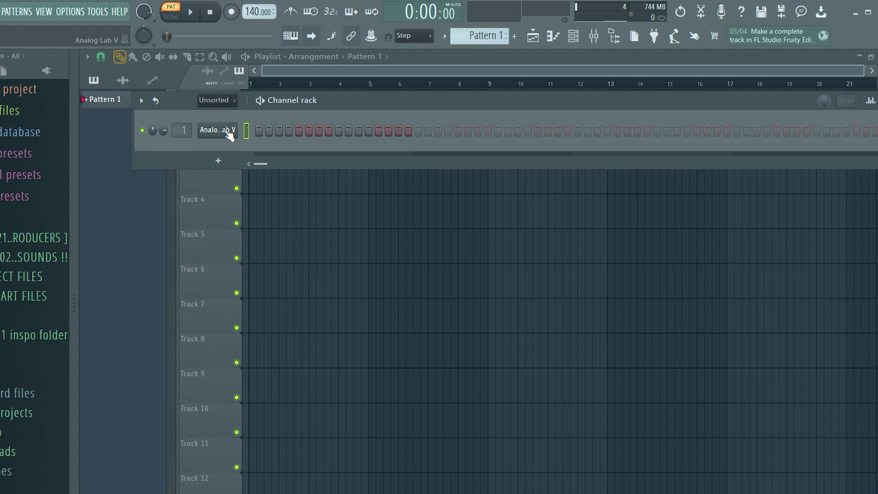
Open the Analog Lab V channel's plugin and list the presets of the CS-80 instrument.
click(226, 132)
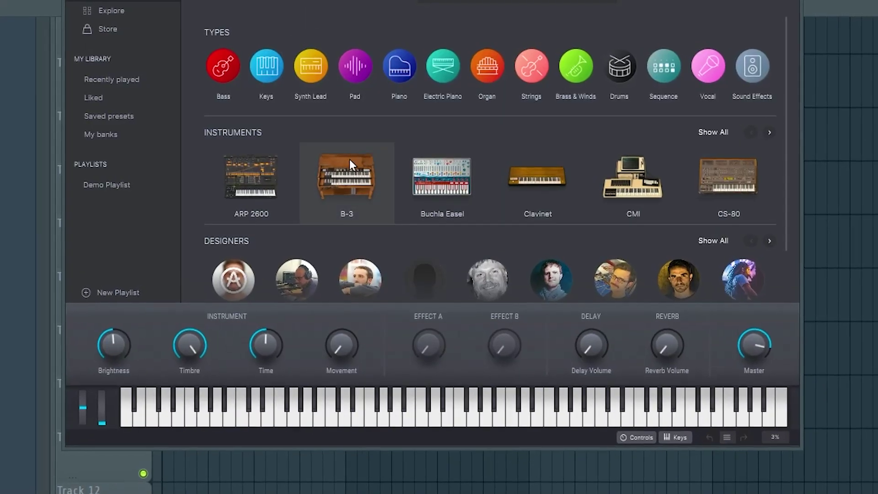
mouse_move(342, 175)
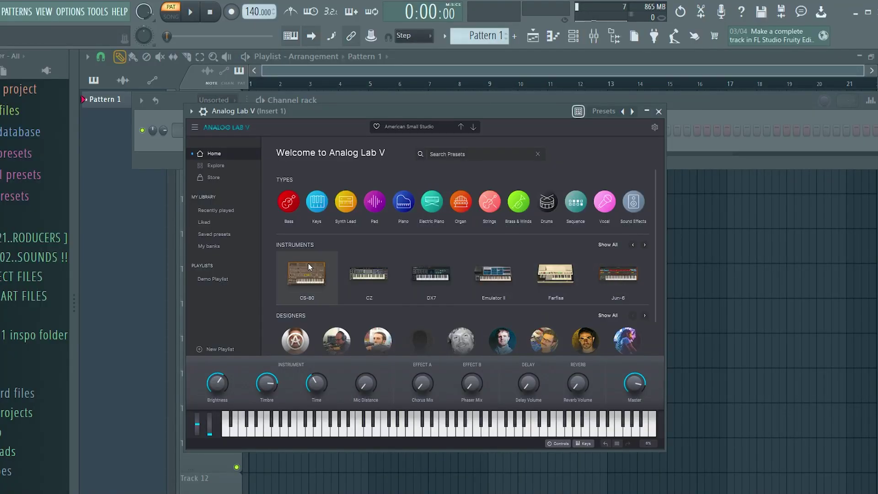
click(316, 270)
Bring the channel rack forward and rename the Analog Lab V channel as SYNTH.
key(F6)
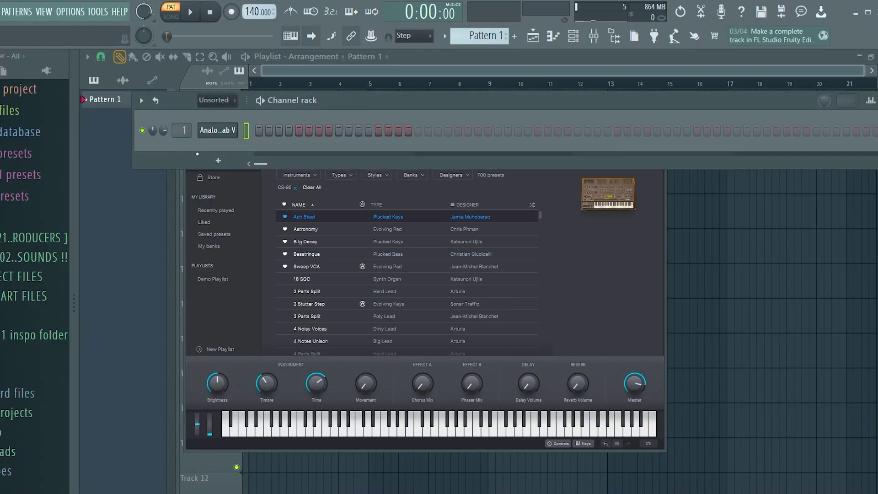
key(F2)
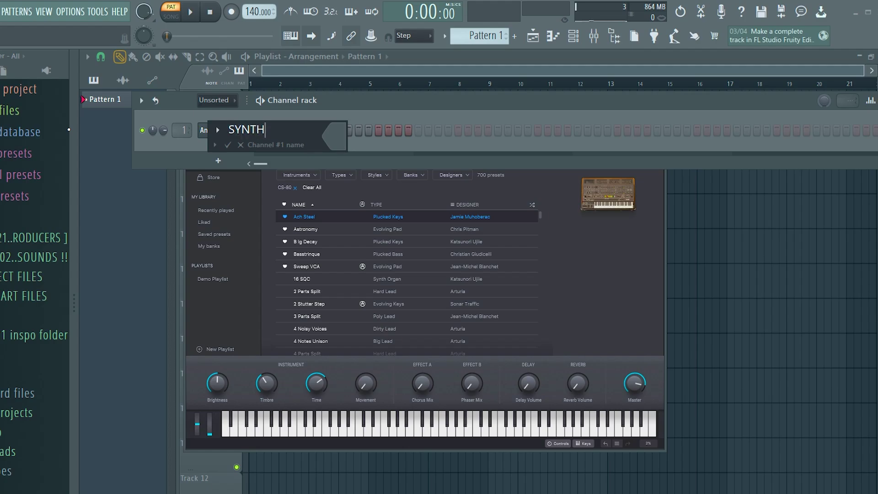
text(SYNTH)
key(Return)
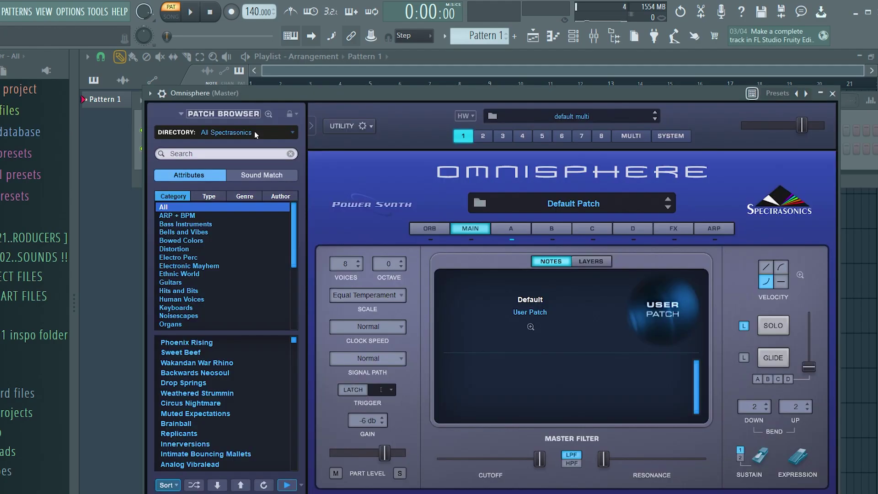
Open Omnisphere's patch directory choices and load the 3 Trumpets Multi instrument into Philharmonik 2.
click(256, 134)
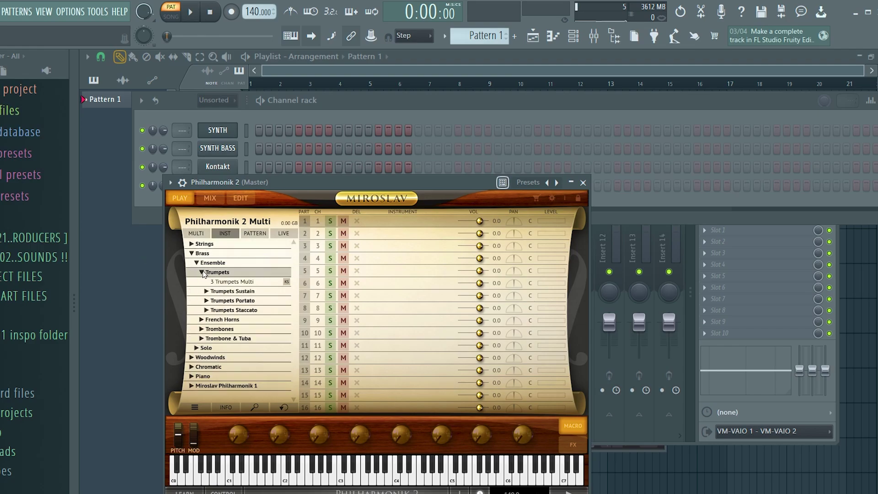
double_click(232, 281)
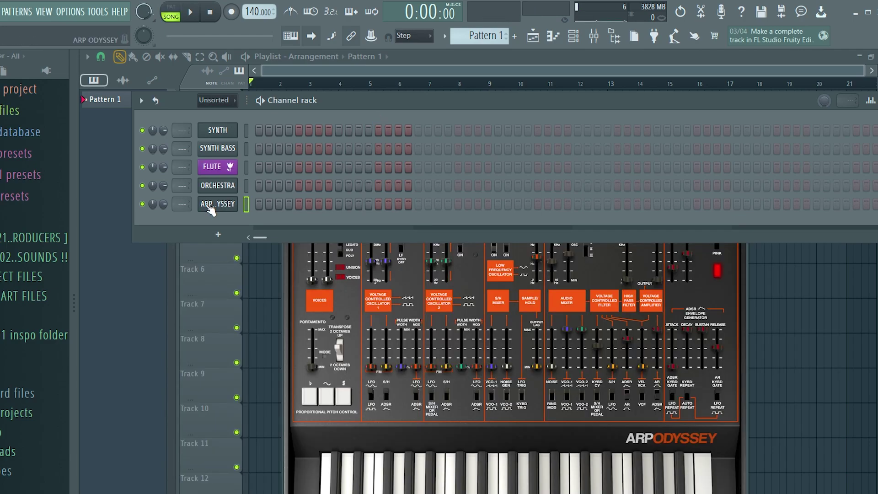
Rename the ARP ODYSSEY channel as PAD with a drum icon and blue colour, and put its plugin window away.
click(220, 206)
shift+click(219, 206)
click(291, 308)
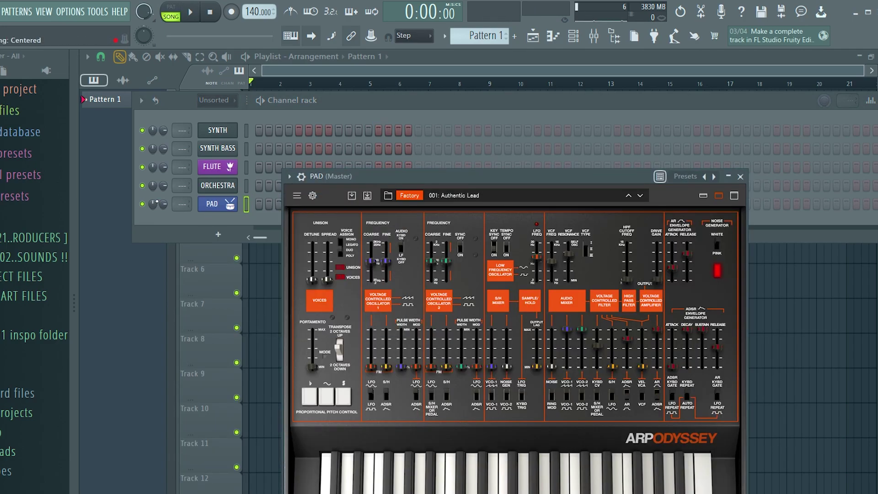
drag(536, 176, 486, 113)
click(690, 113)
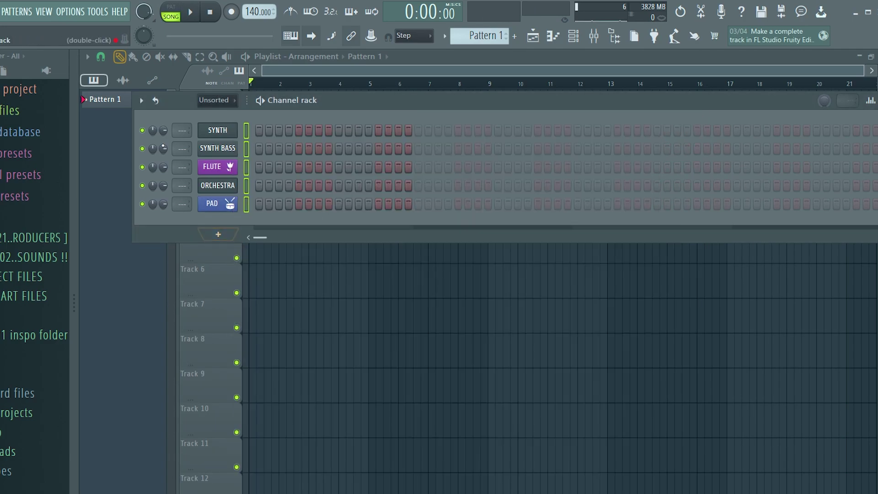
Colour all five channels with a gradient from red to dark cyan and check the matching mixer tracks.
click(141, 100)
mouse_move(192, 210)
click(330, 221)
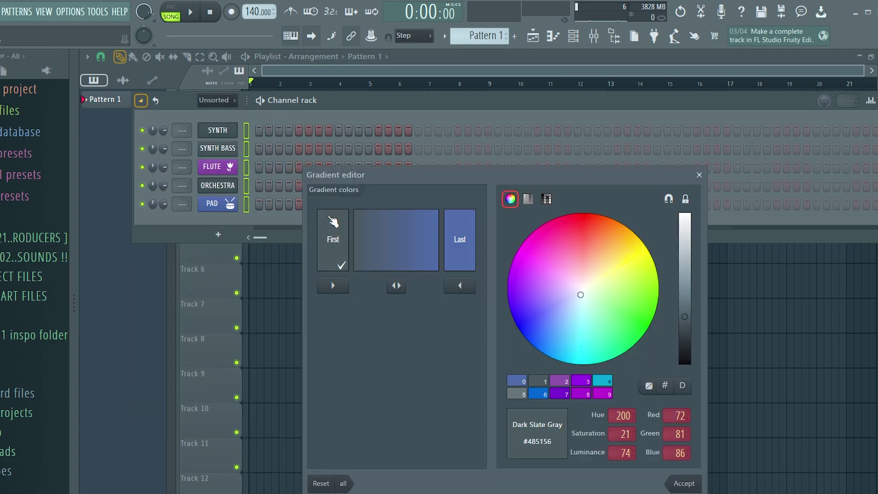
click(459, 239)
click(578, 363)
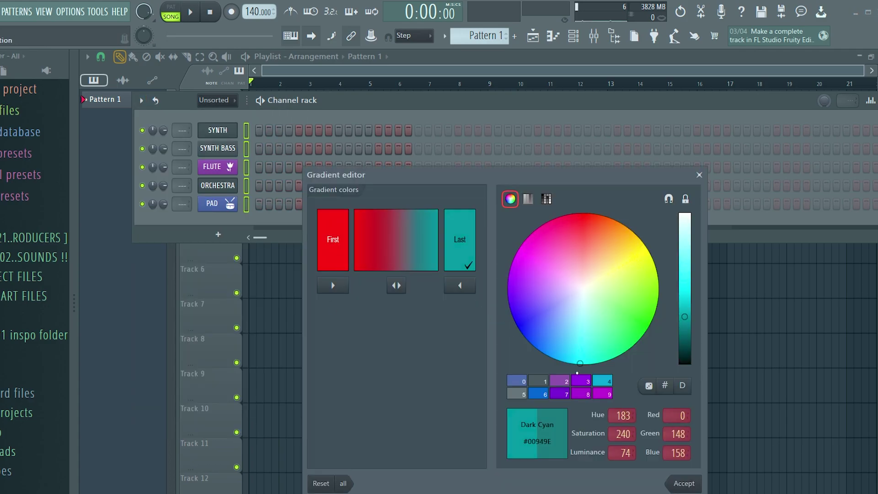
key(Return)
key(F9)
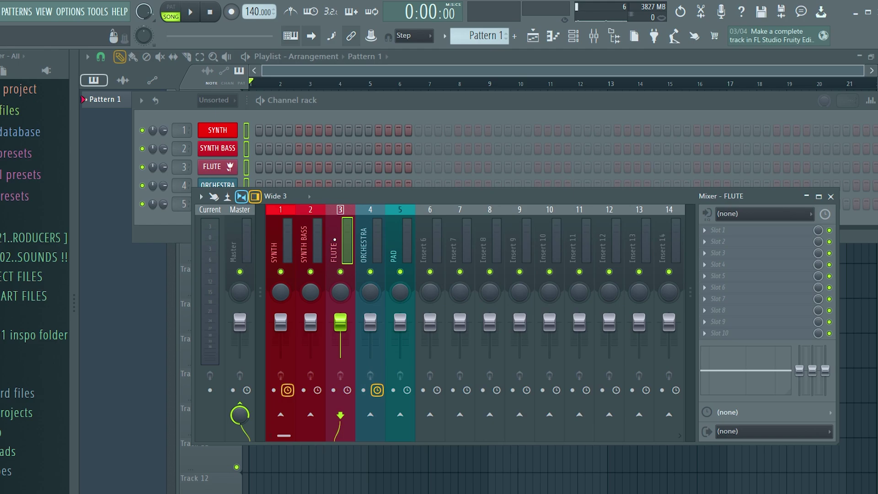
key(F9)
key(F6)
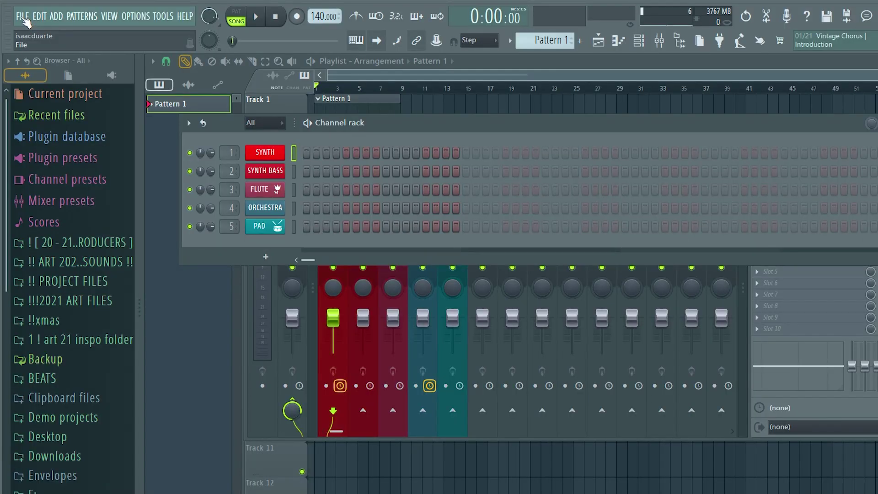
Start saving the project as a new file in Program Files > Image-Line > FL Studio 20 > Data > Templates.
click(22, 16)
click(38, 81)
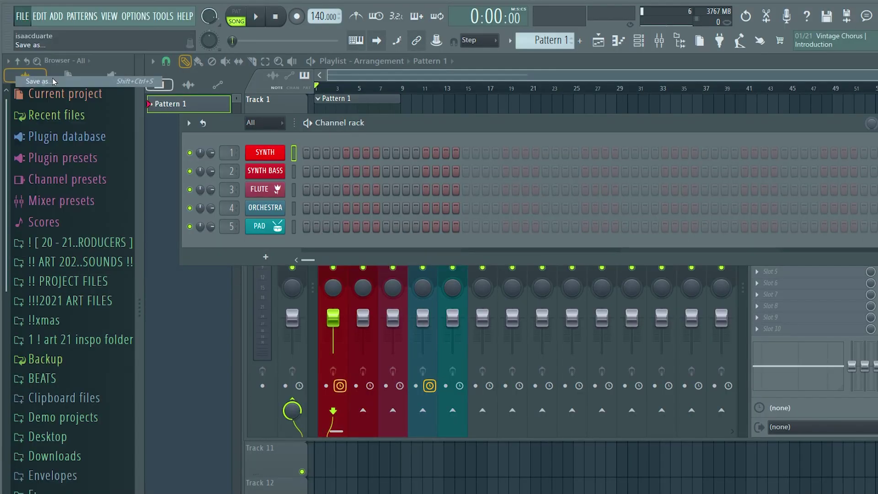
click(111, 24)
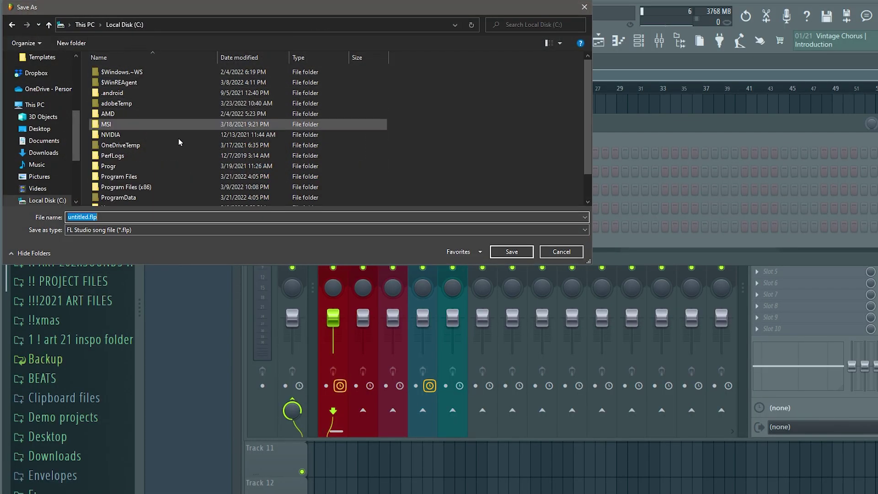
double_click(151, 186)
key(alt+Left)
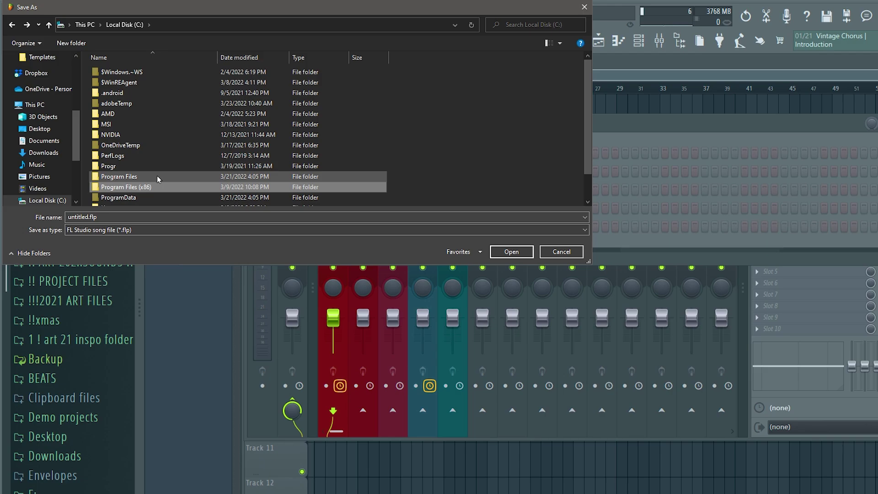
double_click(157, 176)
scroll(137, 163, down, 6)
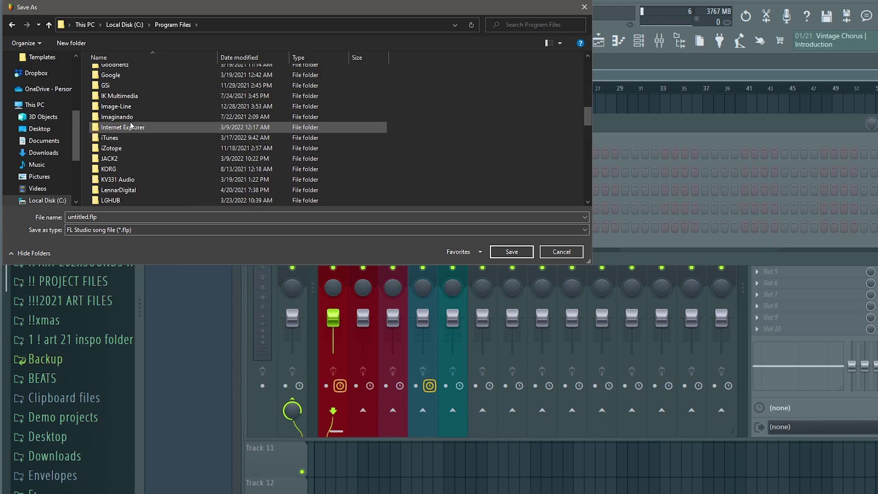
double_click(116, 106)
double_click(114, 72)
double_click(112, 82)
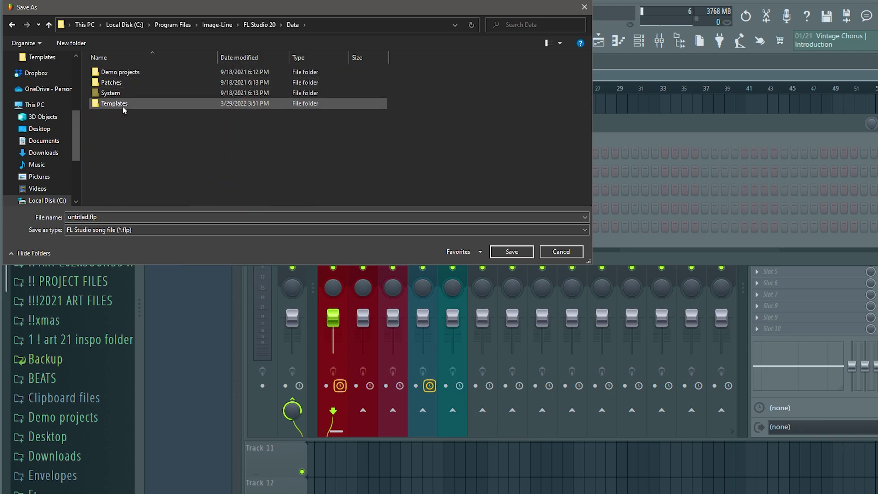
double_click(115, 104)
Save the project under the name SAMPLE MAKING 2 TEMPLATE and bring up the file commands.
double_click(122, 216)
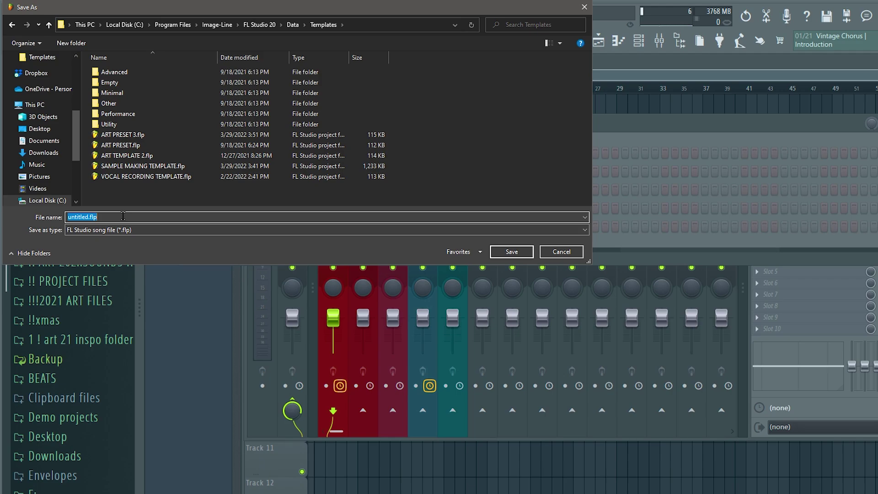
text(SAMP)
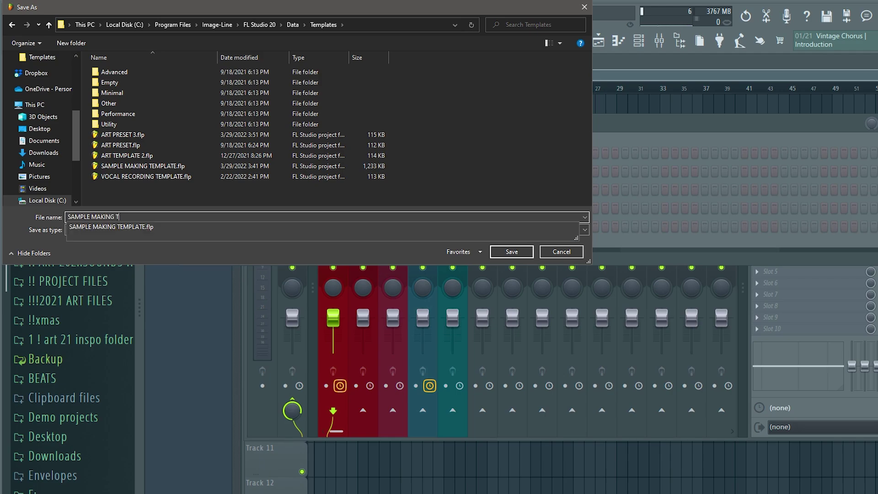
text(LE MAKING T)
key(BackSpace)
text(2 TEMPLAT)
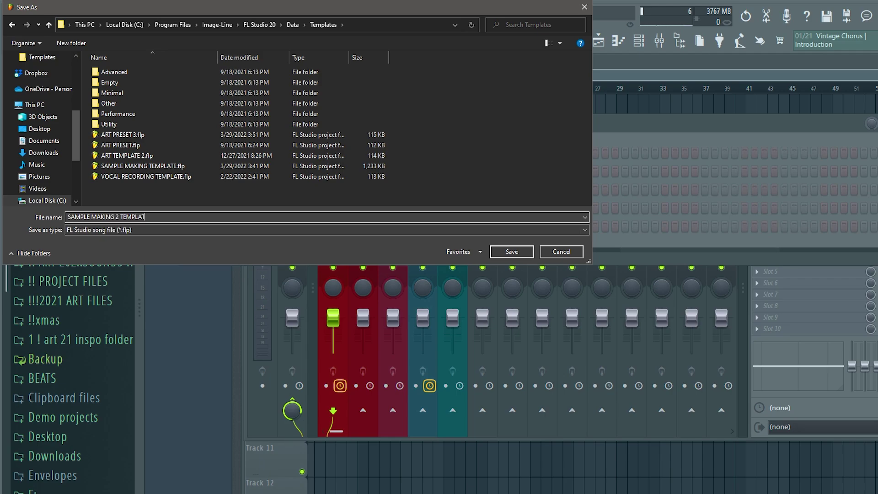
text(E)
key(Return)
click(22, 14)
mouse_move(68, 42)
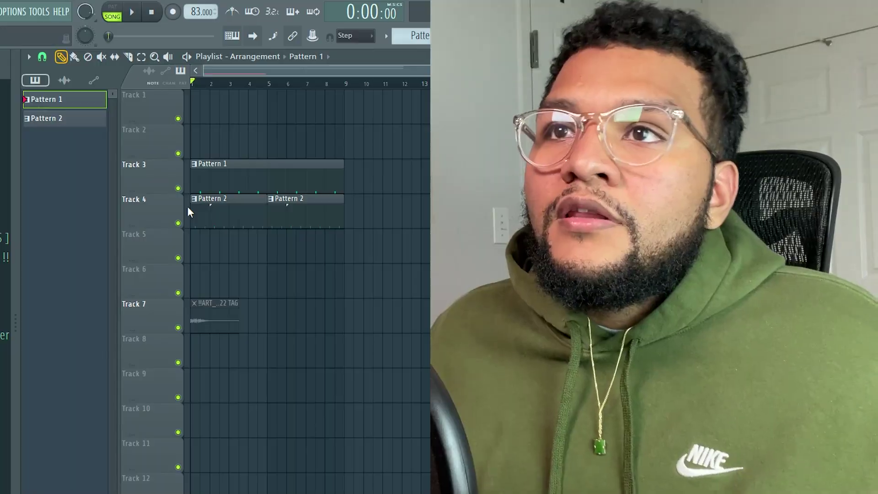
Mute track 3 with the Pattern 1 clip and set the project tempo to 68.
click(188, 194)
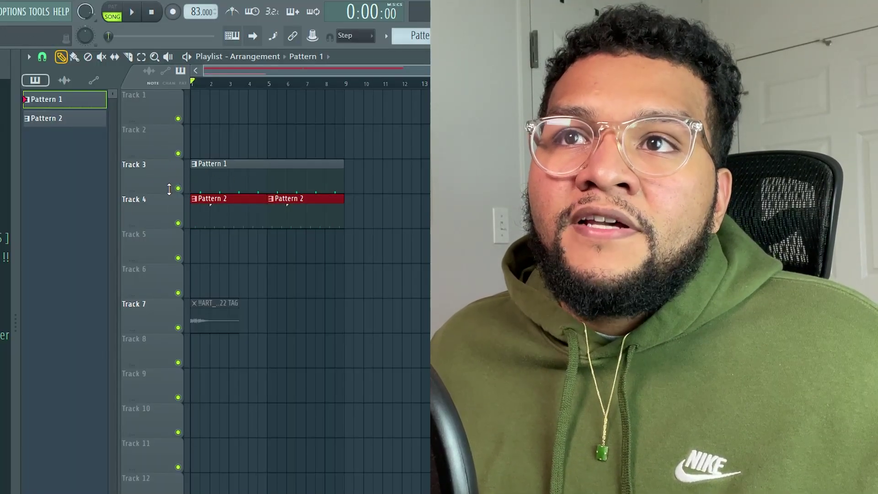
click(178, 188)
drag(200, 11, 200, 32)
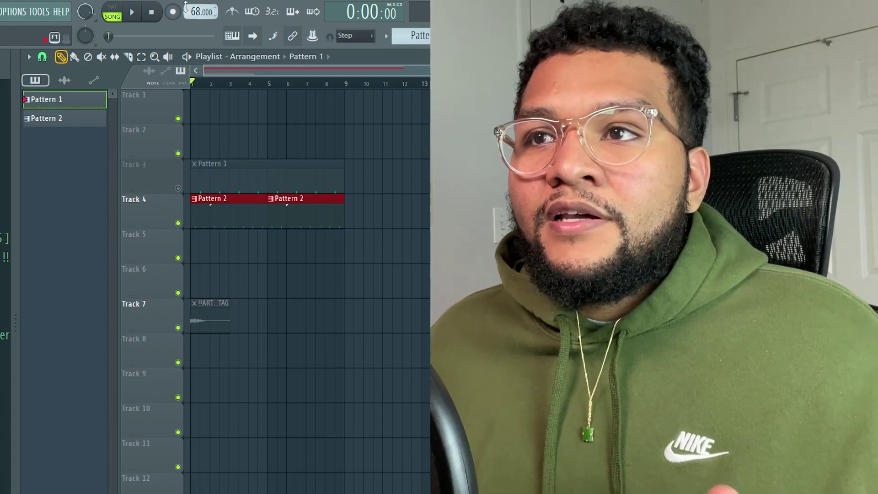
scroll(264, 65, up, 2)
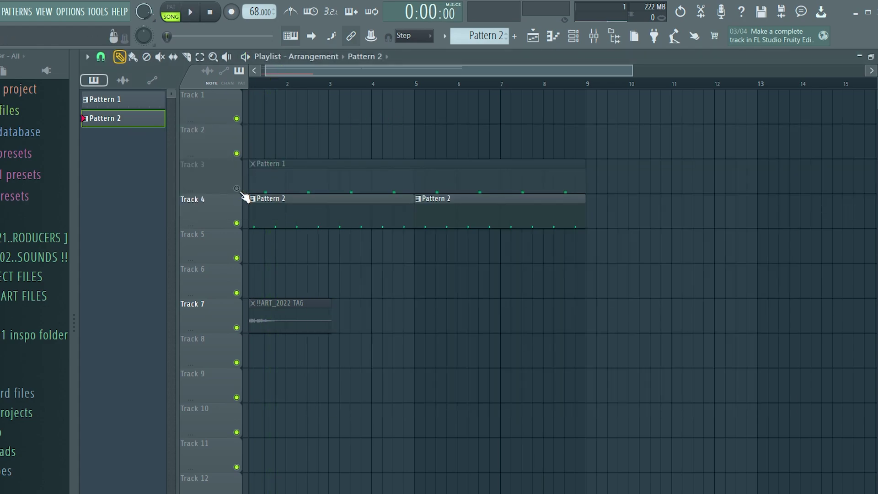
Solo track 3 and open the Pattern 1 Sampler channel in the piano roll.
ctrl+click(236, 189)
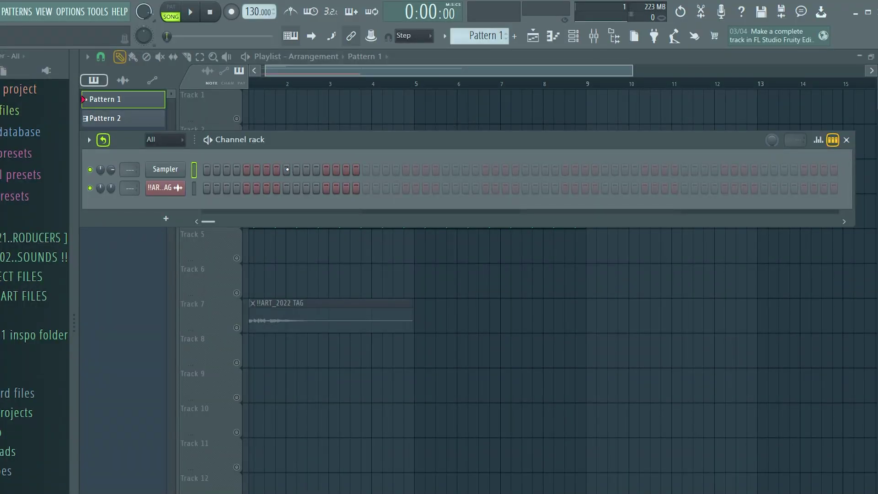
right_click(182, 167)
click(202, 169)
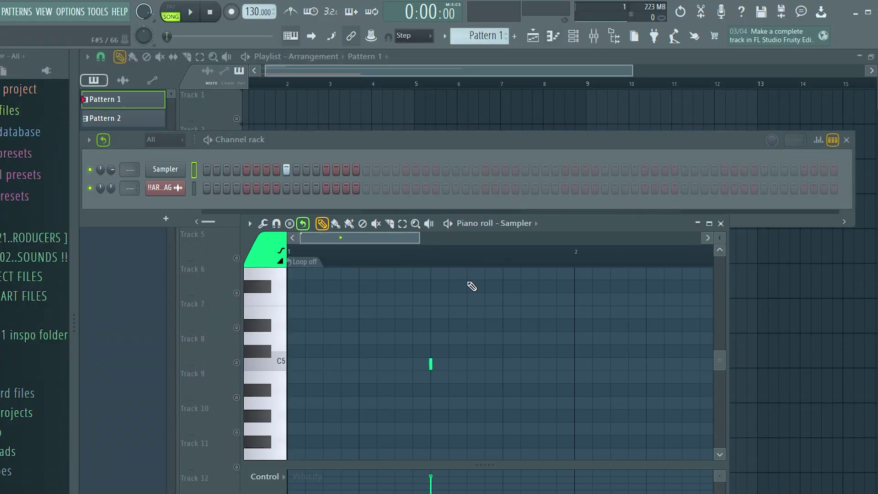
Duplicate the Sampler's single C5 note into the following bars of the pattern.
key(ctrl+b)
key(ctrl+b)
key(ctrl+b)
key(ctrl+b)
key(ctrl+b)
key(ctrl+b)
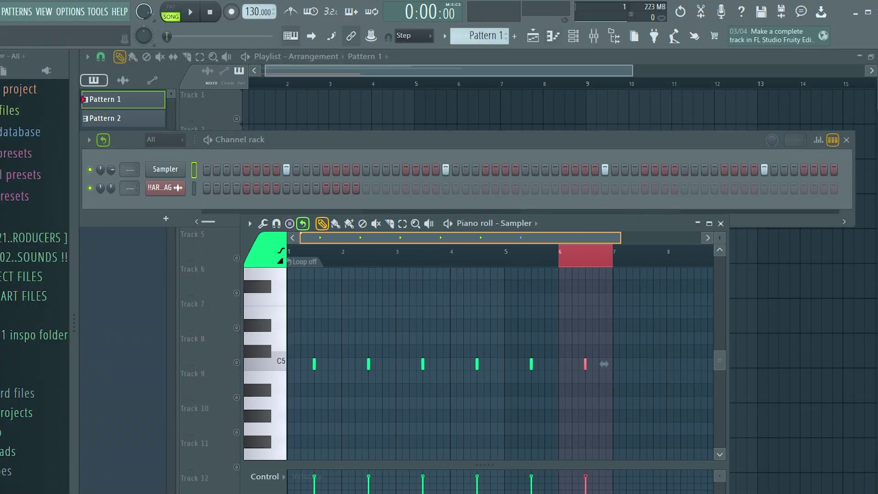
Undo the note duplications, step edits and cut in Pattern 1, and leave the piano roll.
click(362, 223)
key(ctrl+z)
key(ctrl+z)
key(ctrl+z)
key(ctrl+z)
key(ctrl+z)
key(ctrl+z)
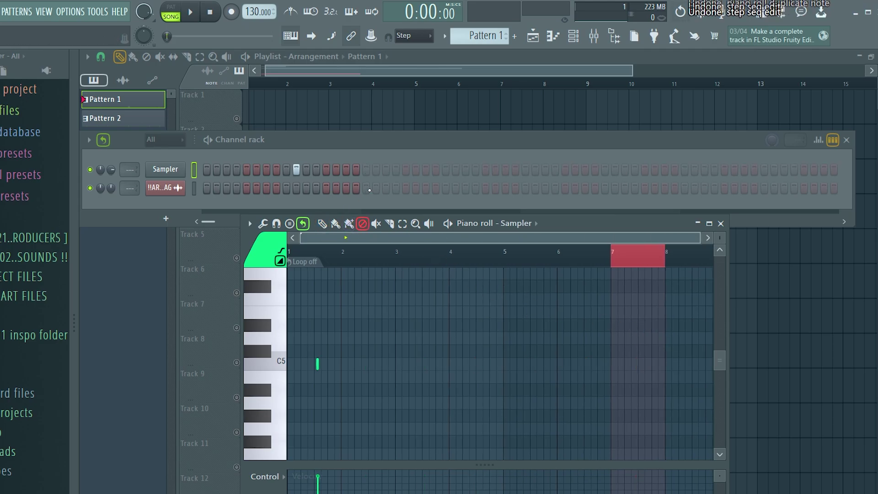
key(ctrl+z)
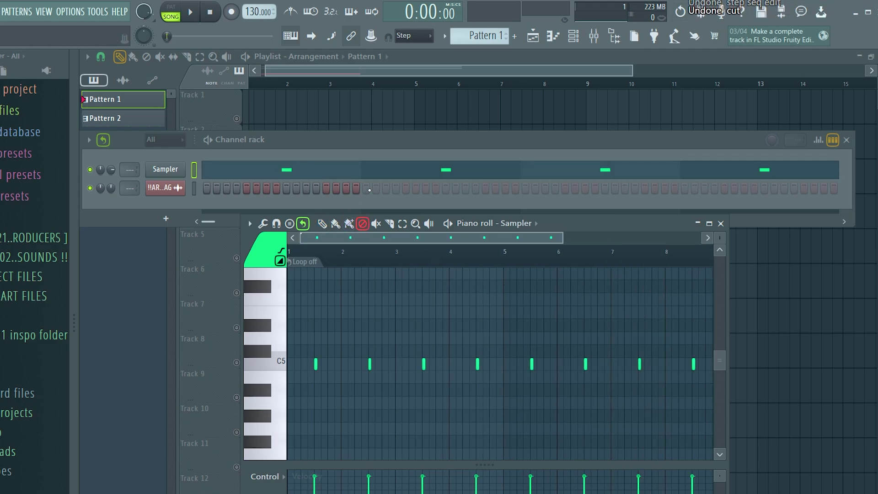
right_click(419, 304)
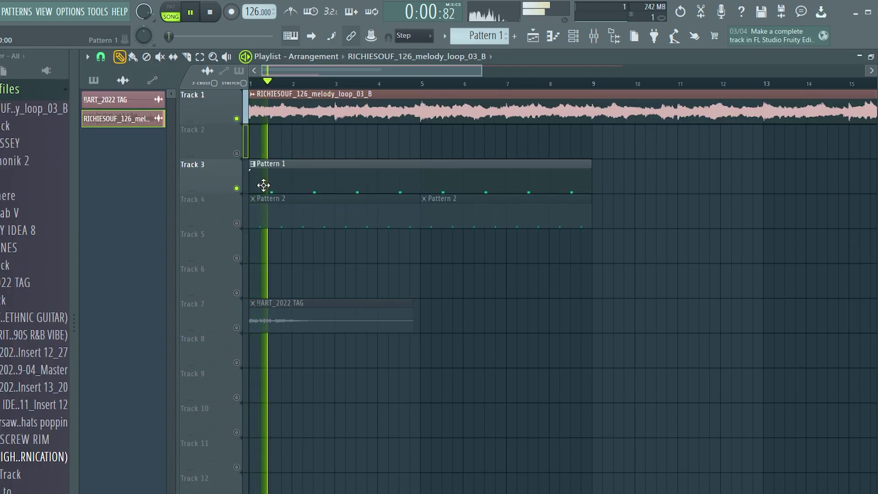
Load the clap sample from the browser's recent files into the Sampler channel of Pattern 1.
key(F6)
drag(35, 457, 164, 192)
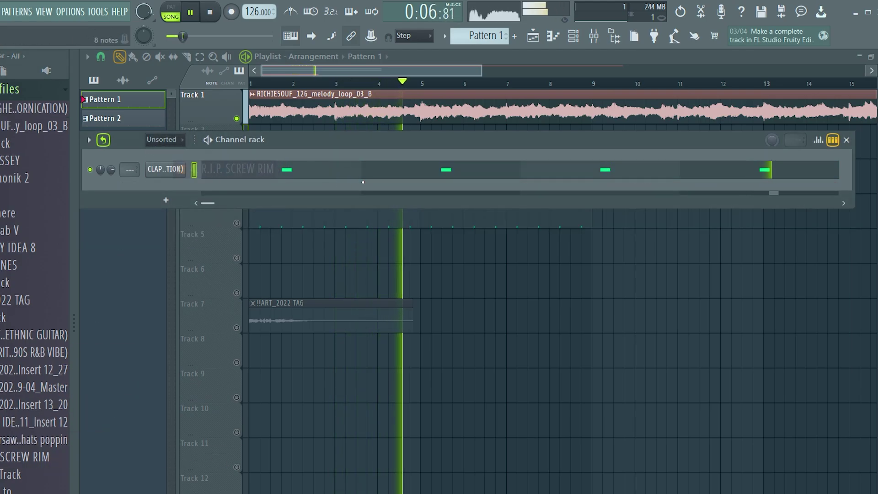
Duplicate the Pattern 1 clip on track 3 twice to cover the melody loop's full length, and stop playback.
key(F6)
scroll(593, 264, down, 3)
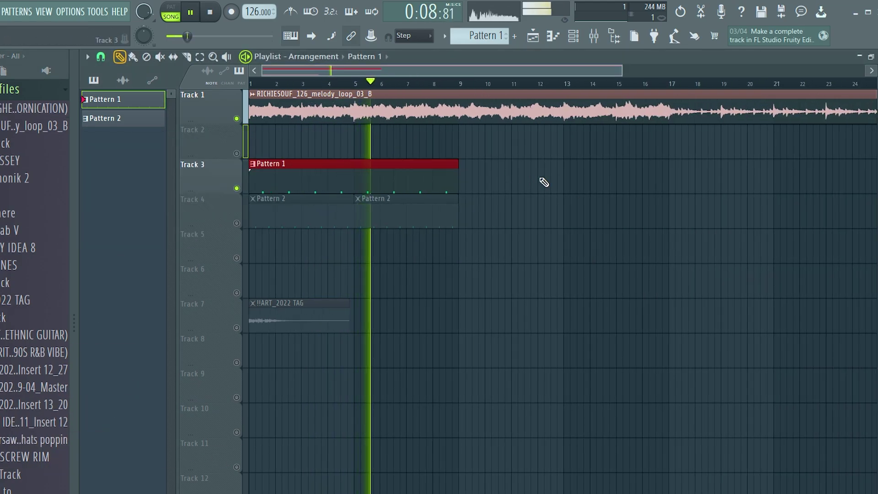
key(ctrl+b)
scroll(557, 93, down, 3)
key(ctrl+b)
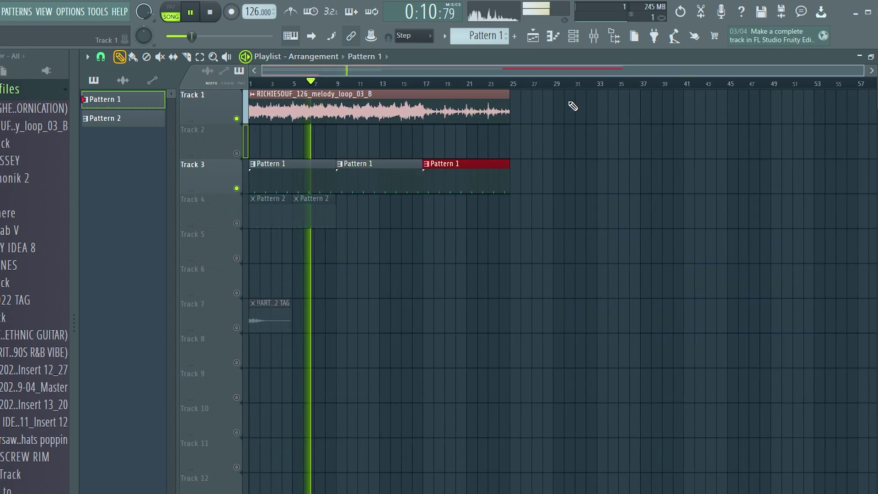
key(space)
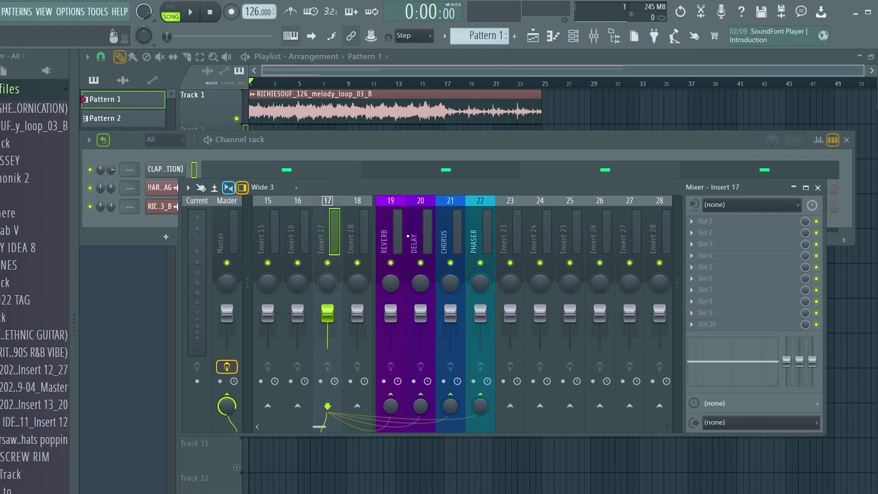
Examine the effects loaded on the mixer's Master track, including Fruity Limiter, Fruity parametric EQ and Fruity soft clipper.
click(396, 233)
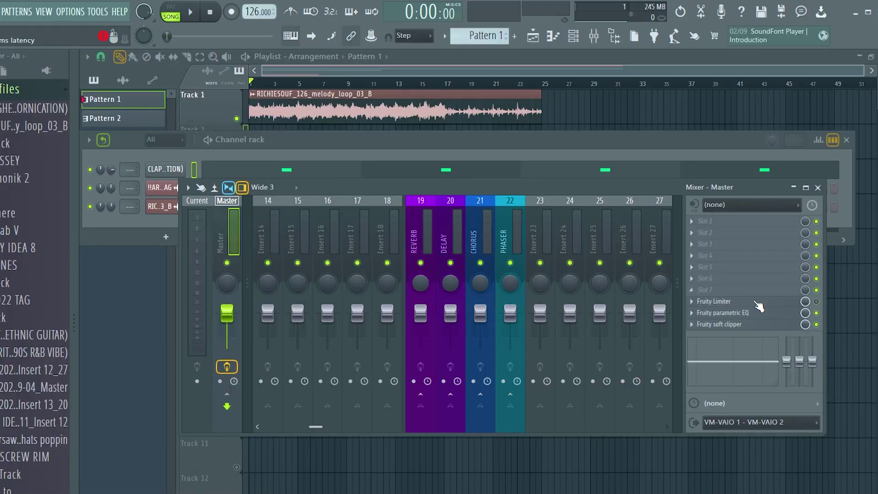
click(755, 304)
click(756, 307)
click(761, 313)
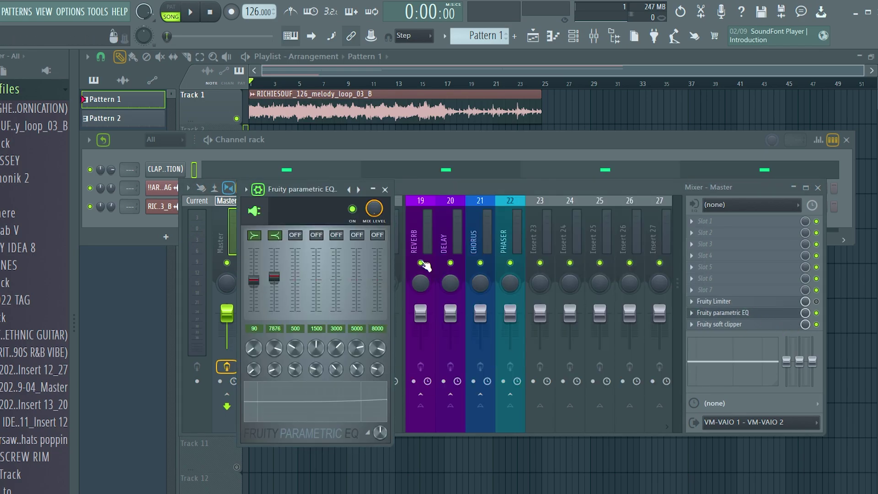
click(734, 324)
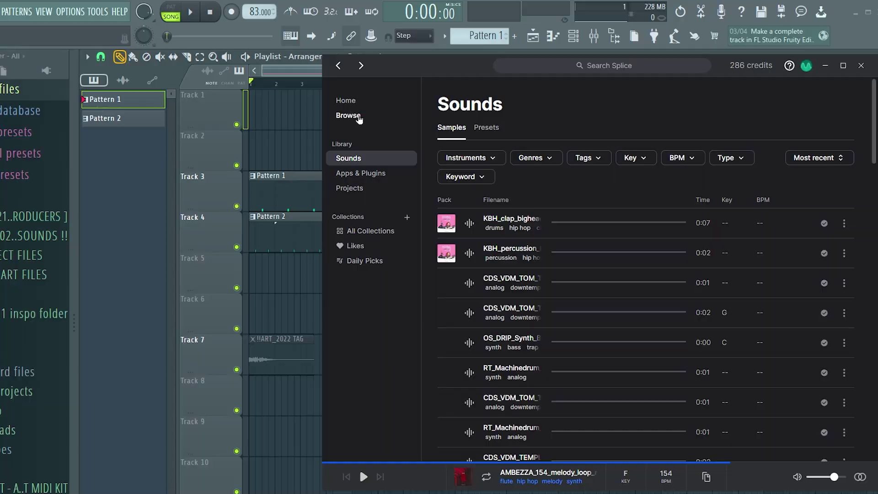
Browse Splice and audition the AMBEZZA search results one sample after another.
click(358, 117)
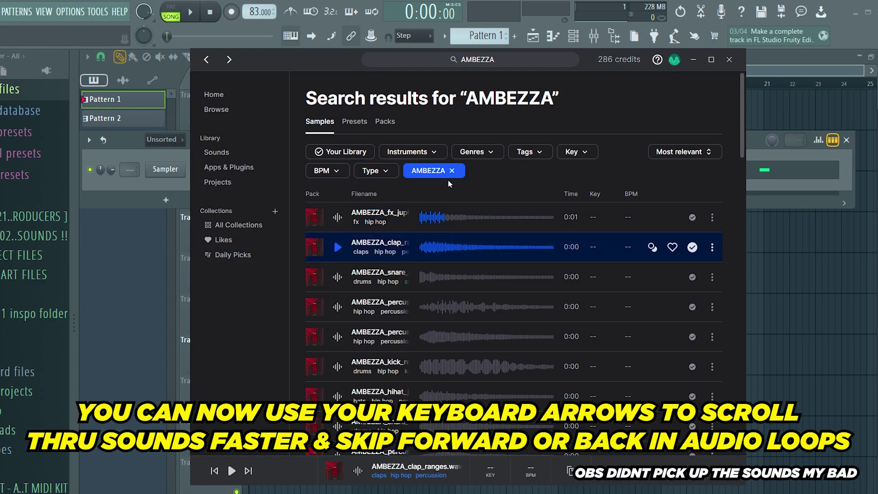
key(Down)
key(Down)
key(Down)
key(Down)
key(Down)
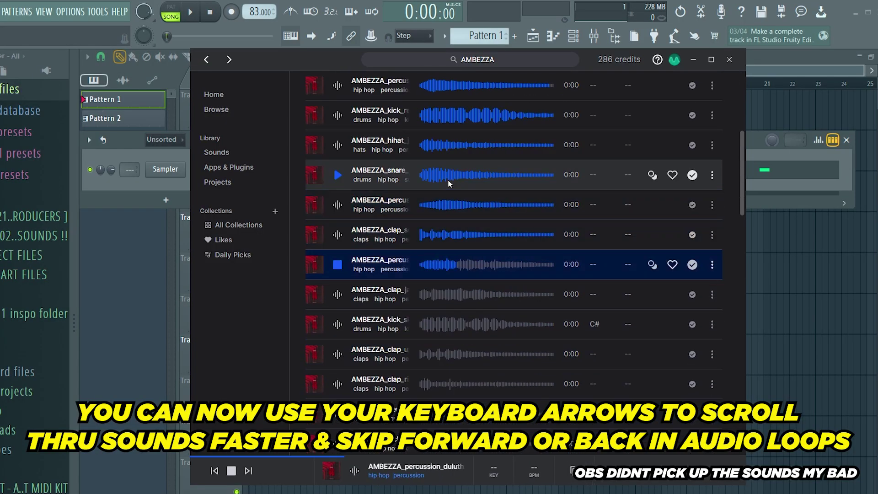
key(Down)
key(Down)
key(Down)
key(Down)
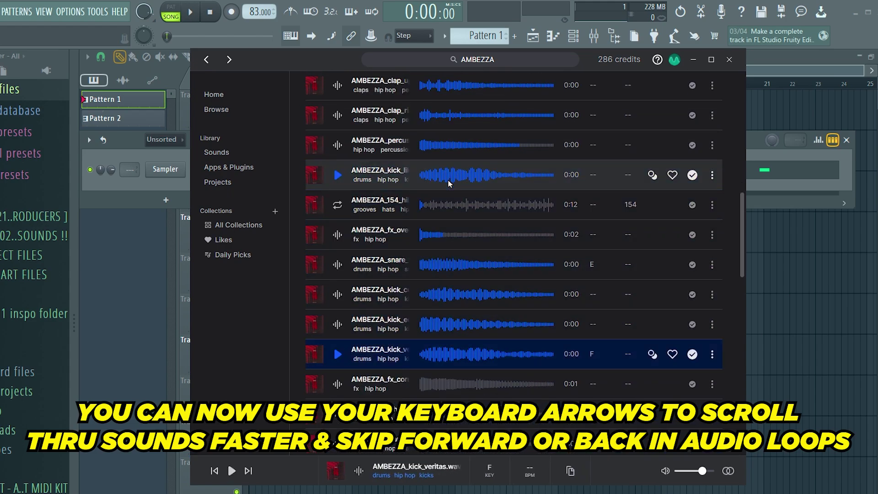
key(Down)
key(Down)
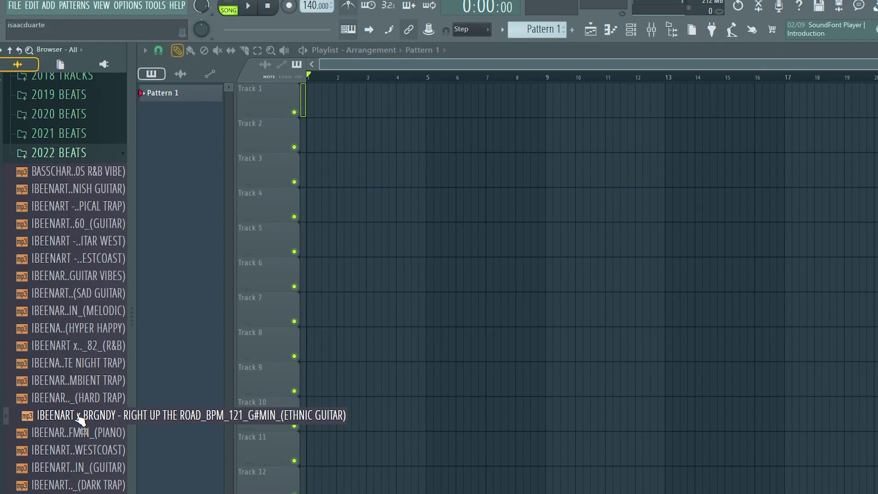
Import the "RIGHT UP THE ROAD" ethnic guitar MP3 from the 2022 BEATS folder as an audio track on track 1, and view its mixer insert.
drag(80, 420, 488, 177)
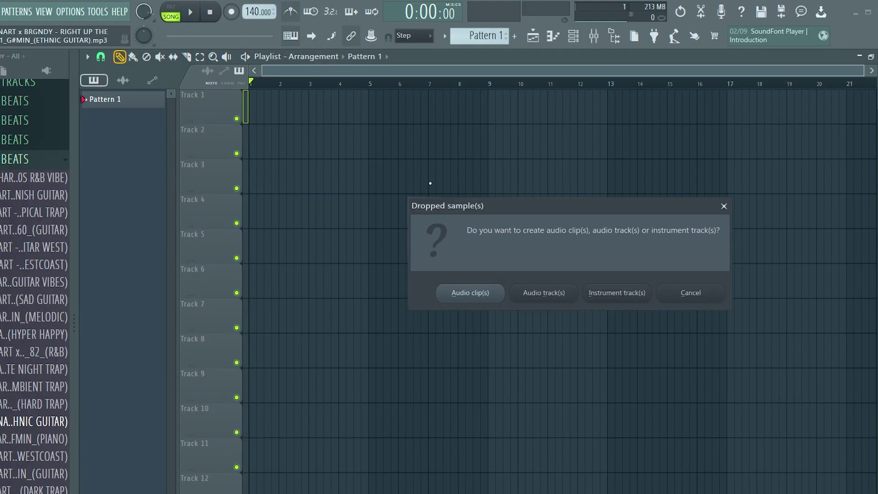
click(426, 273)
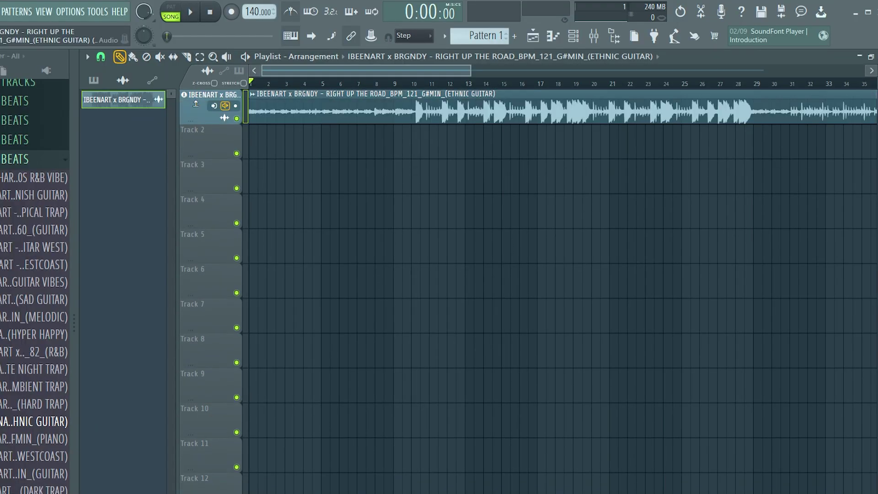
click(595, 37)
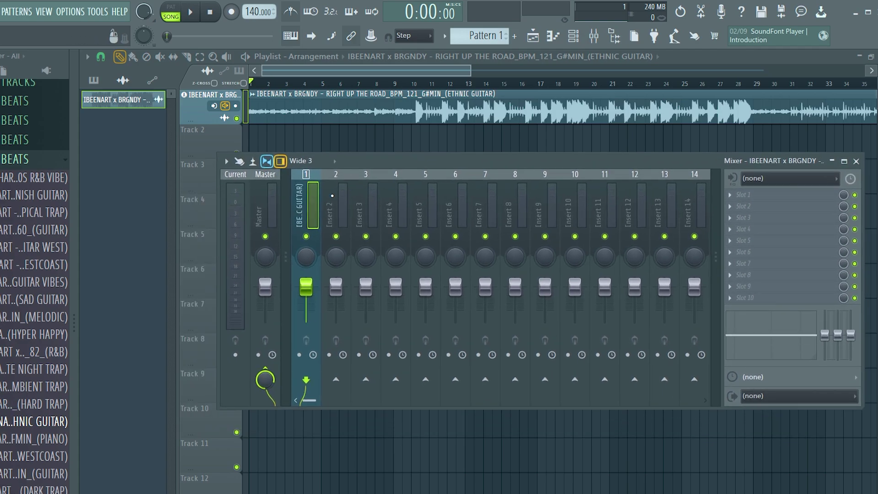
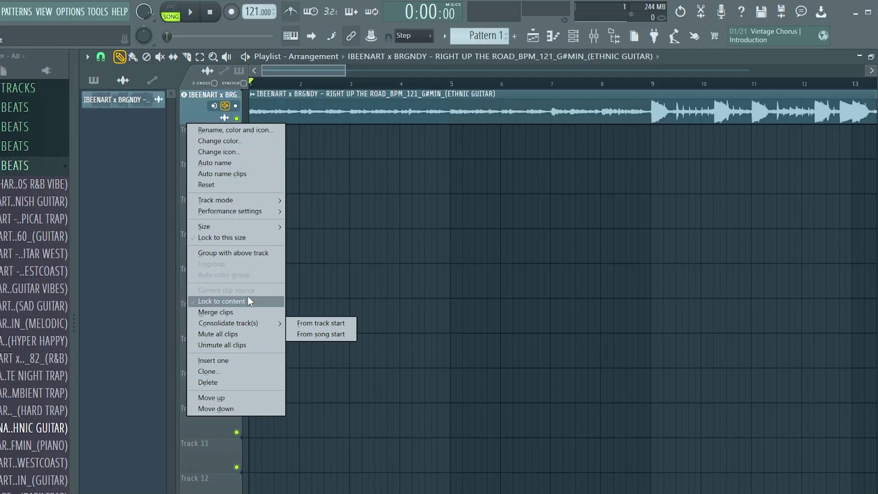
Set playlist track 2 to audio track mode, linked to mixer Insert 2.
mouse_move(254, 204)
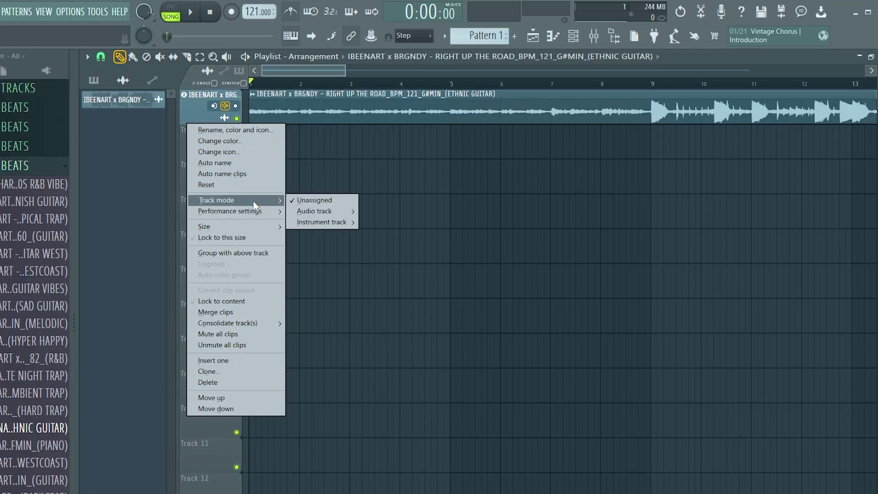
mouse_move(339, 212)
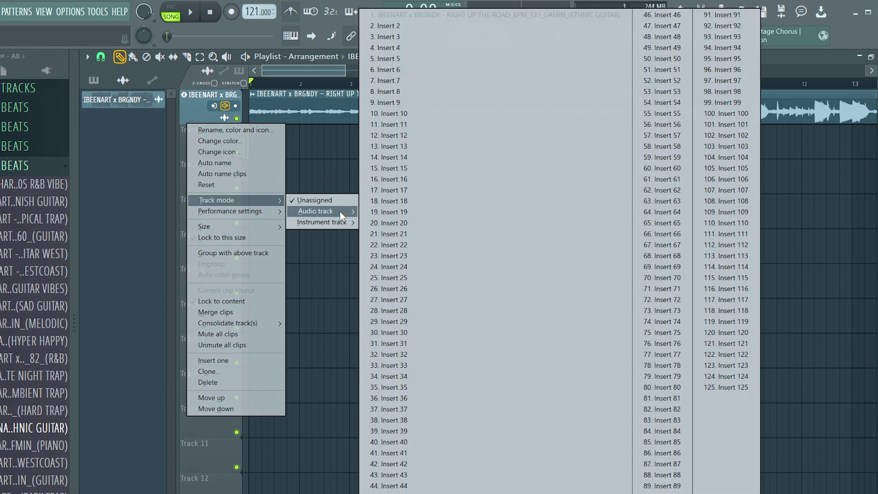
click(418, 28)
Rename track 2 as RECORD TRACK and colour it bright red.
double_click(201, 129)
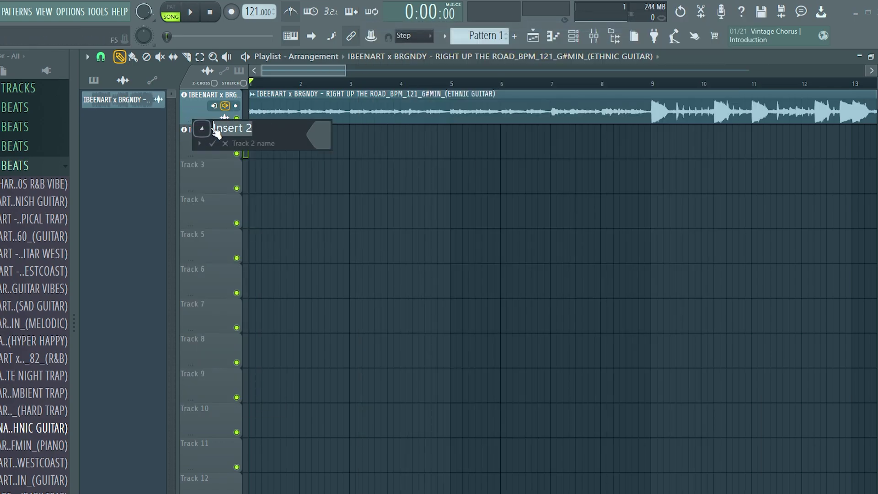
click(235, 145)
click(235, 138)
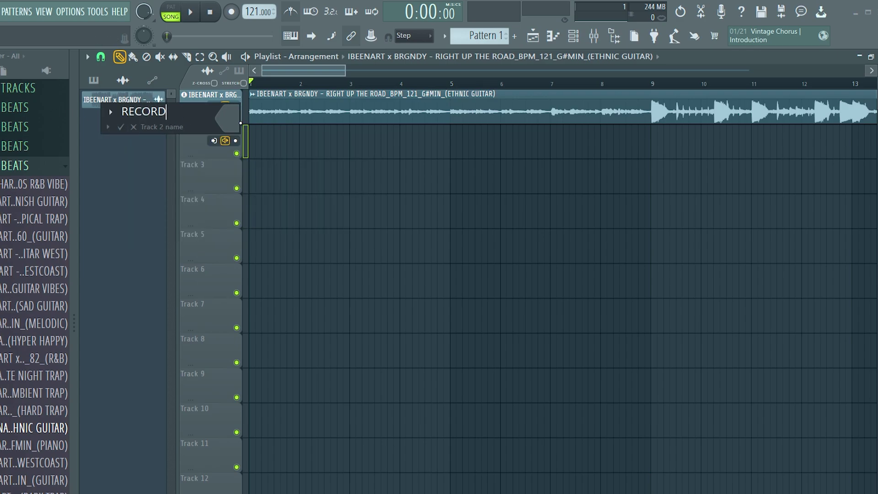
text(RECORD TRACK)
click(228, 119)
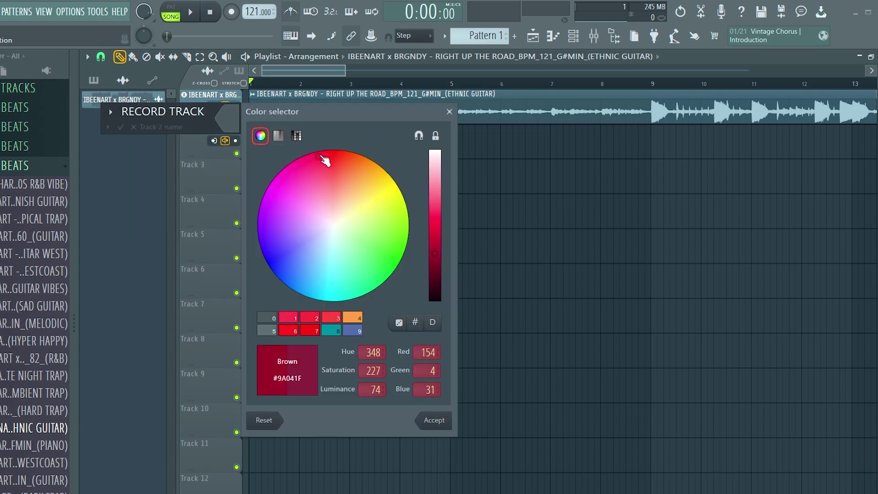
click(434, 213)
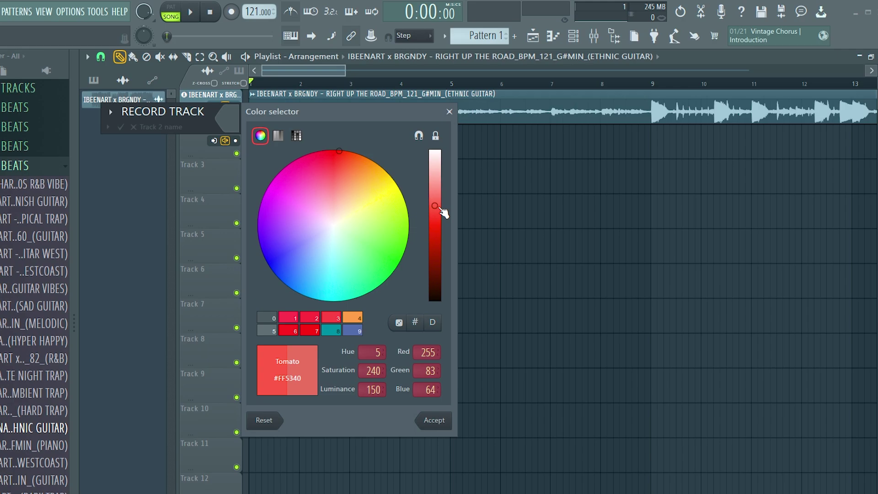
click(439, 421)
key(Return)
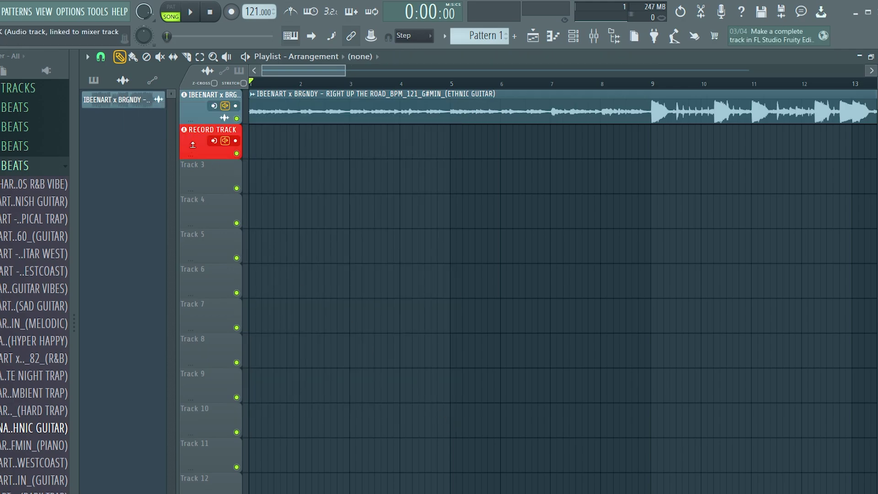
Check RECORD TRACK's linked mixer insert and its available input sources, and arm the track for recording.
click(593, 35)
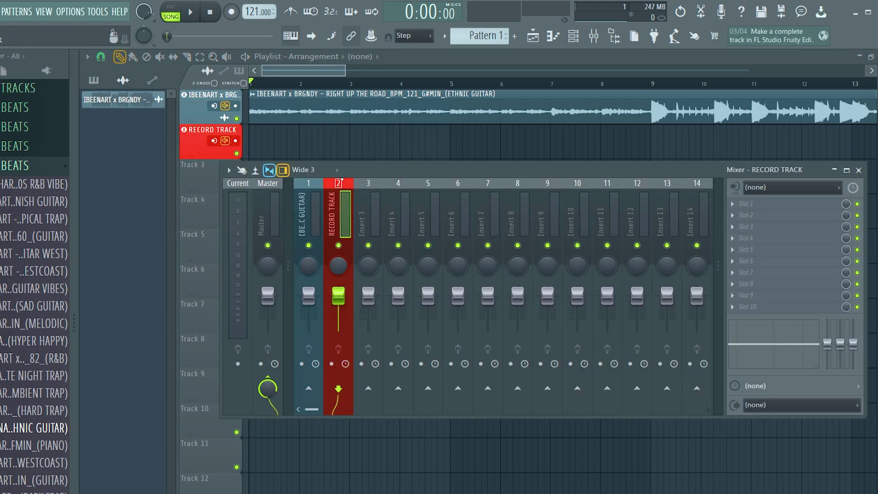
key(F9)
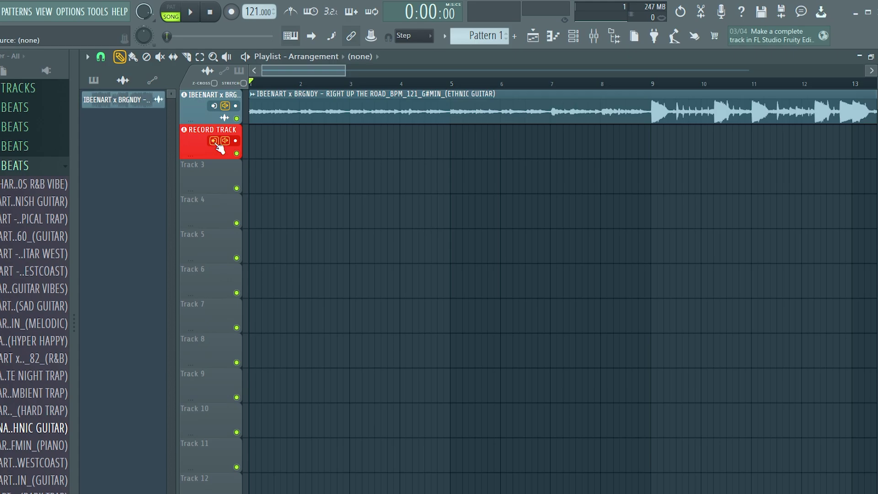
click(214, 140)
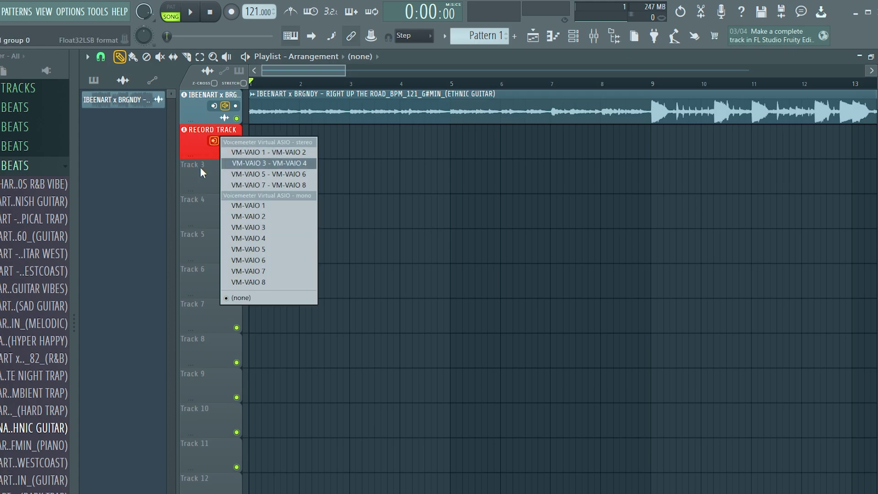
click(229, 163)
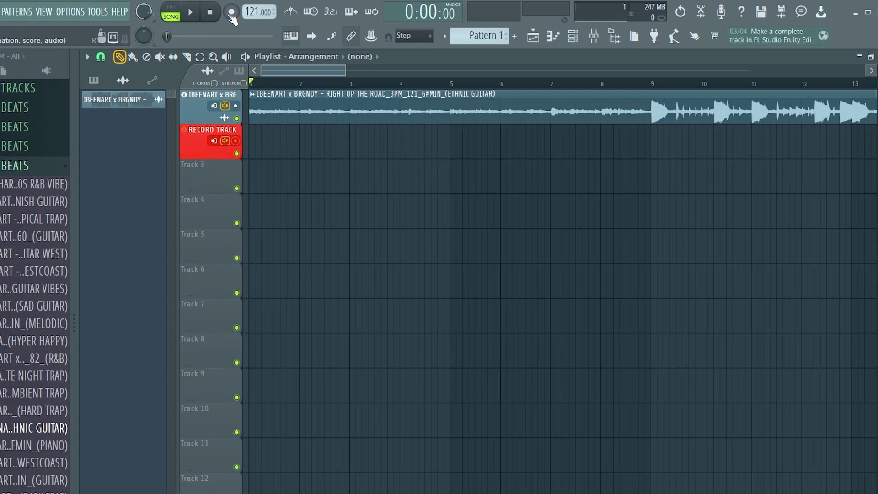
Clone RECORD TRACK twice to create two more red audio tracks directly beneath it.
right_click(197, 124)
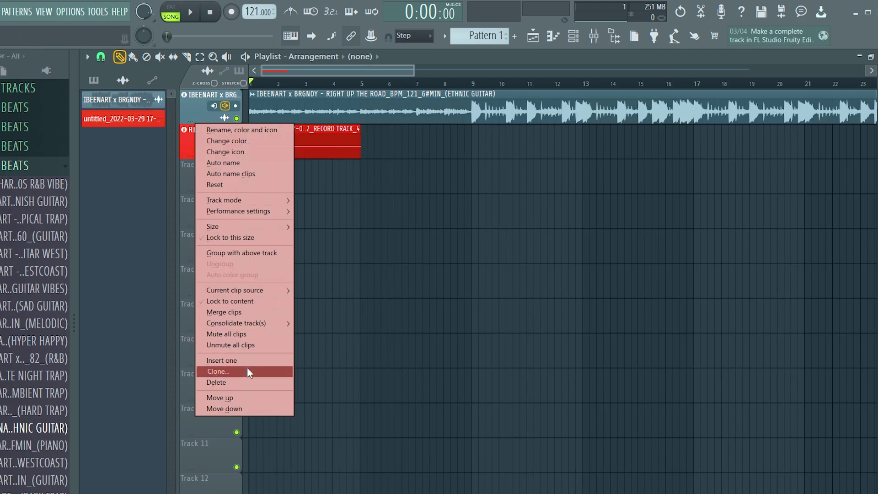
click(249, 371)
click(618, 330)
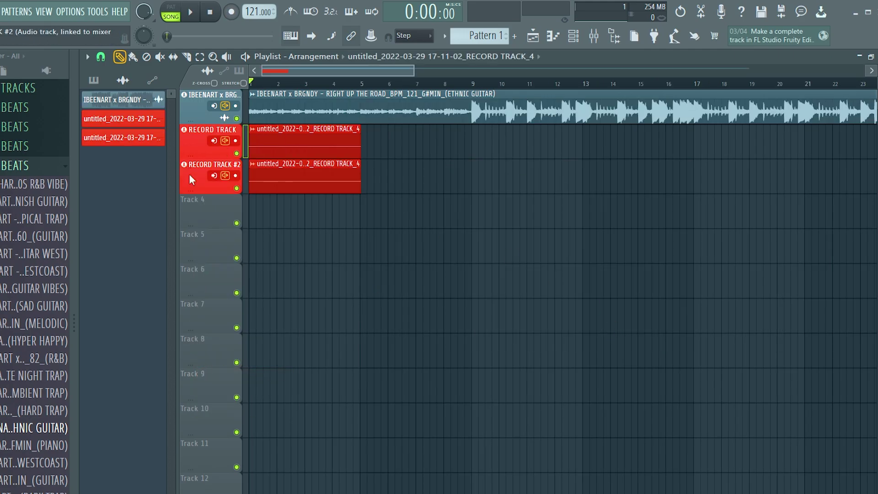
right_click(192, 179)
click(249, 406)
click(617, 329)
Rename the two cloned tracks as MAIN and ADLIB, and check the mixer.
double_click(201, 165)
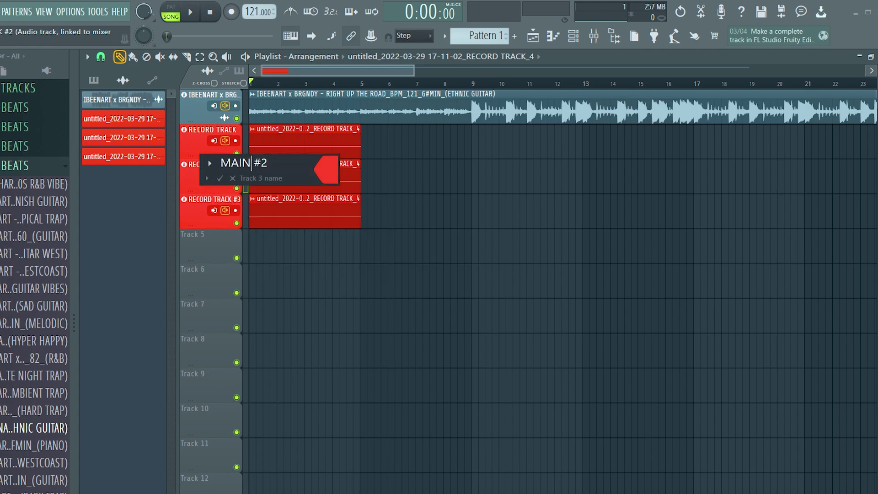
text(MAIN)
key(Delete)
key(Delete)
key(Delete)
key(Tab)
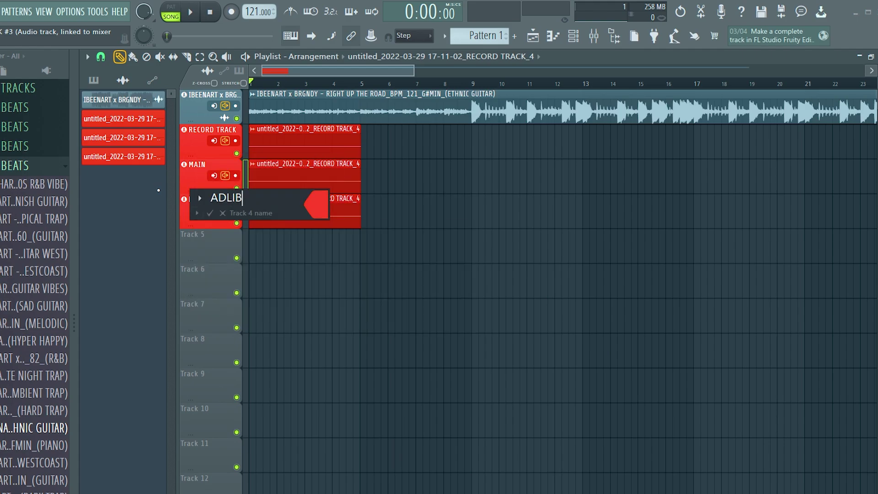
text(ADLIB)
key(Return)
key(F9)
key(F9)
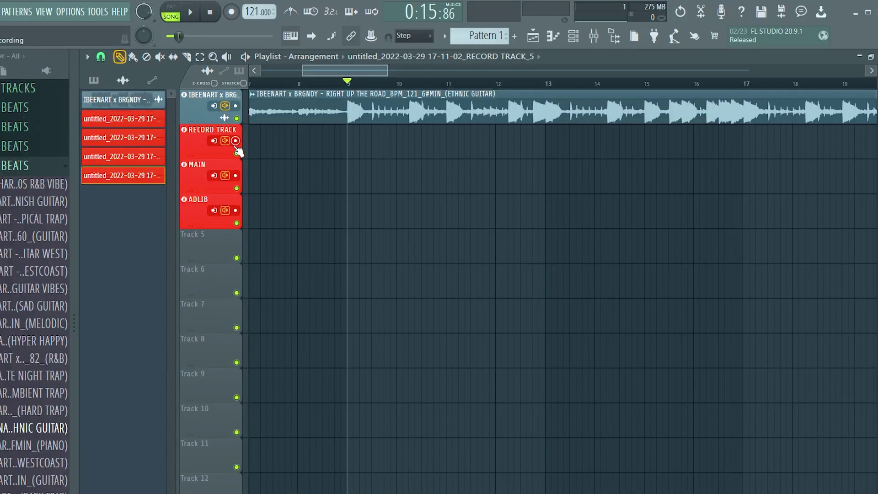
Record a take of about eight bars on RECORD TRACK from bar 9, and move the clip to the MAIN track.
key(r)
key(space)
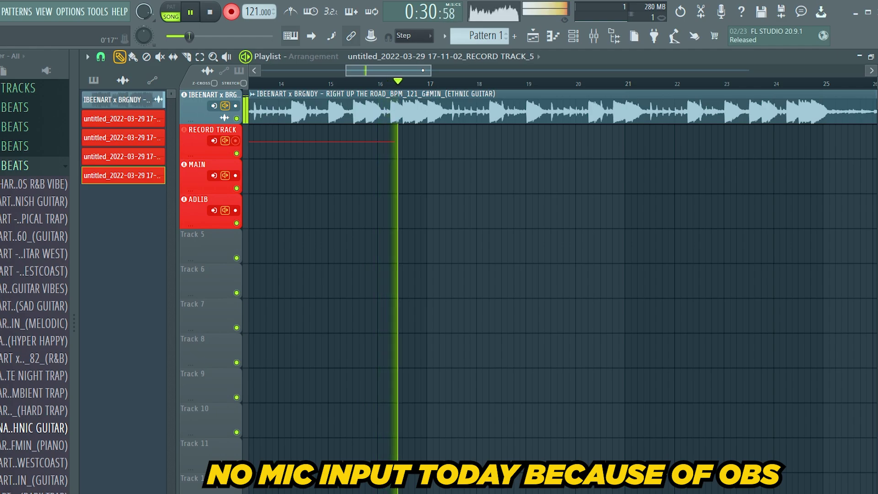
key(space)
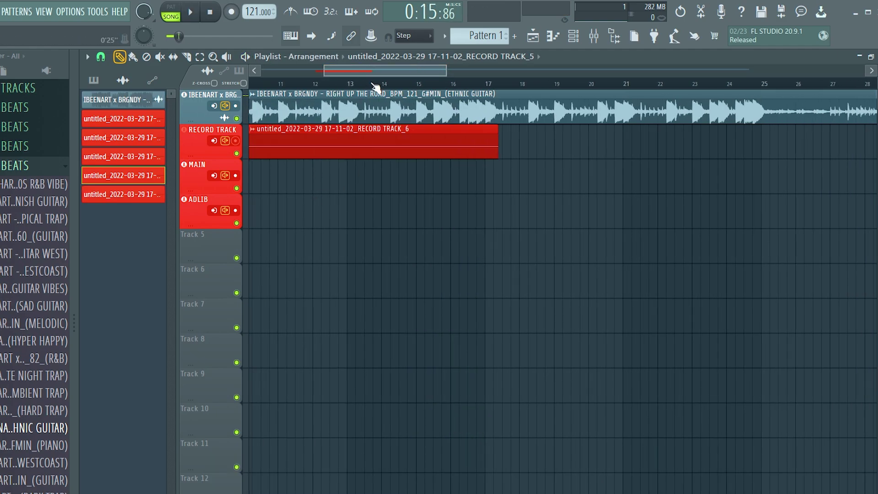
drag(342, 149, 340, 190)
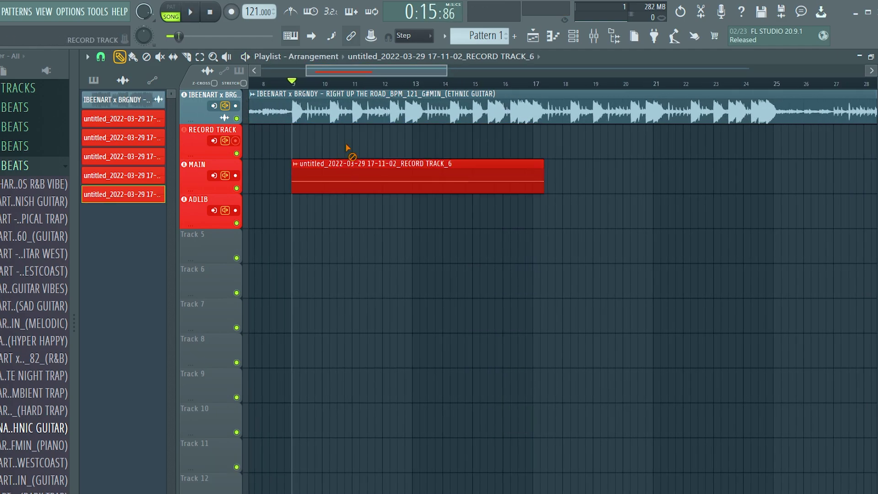
Record a second take of about four bars on RECORD TRACK from bar 17, and move it to the ADLIB track.
key(r)
key(space)
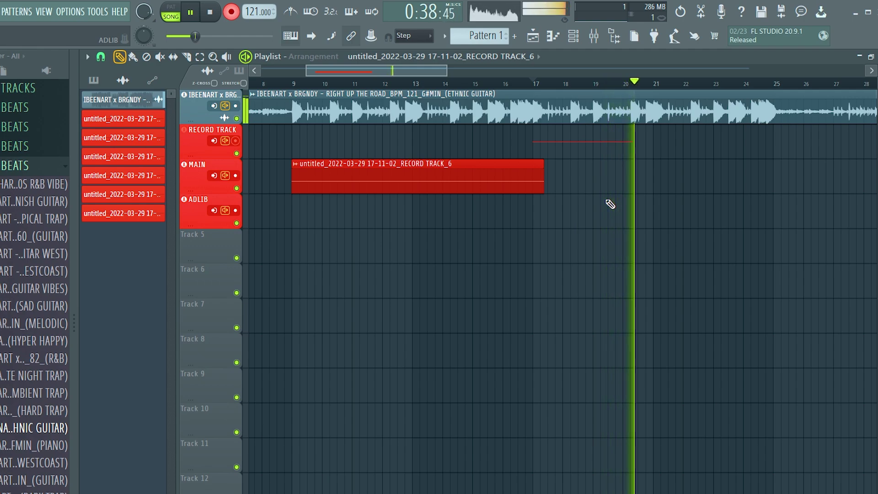
key(space)
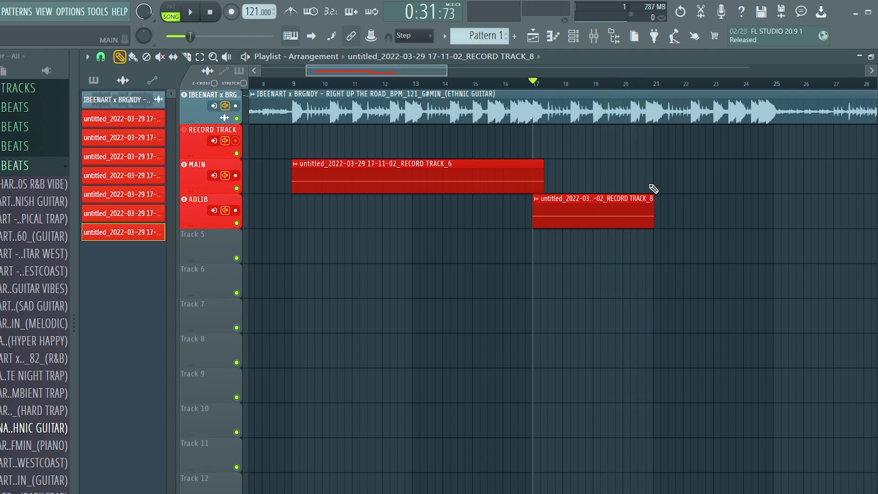